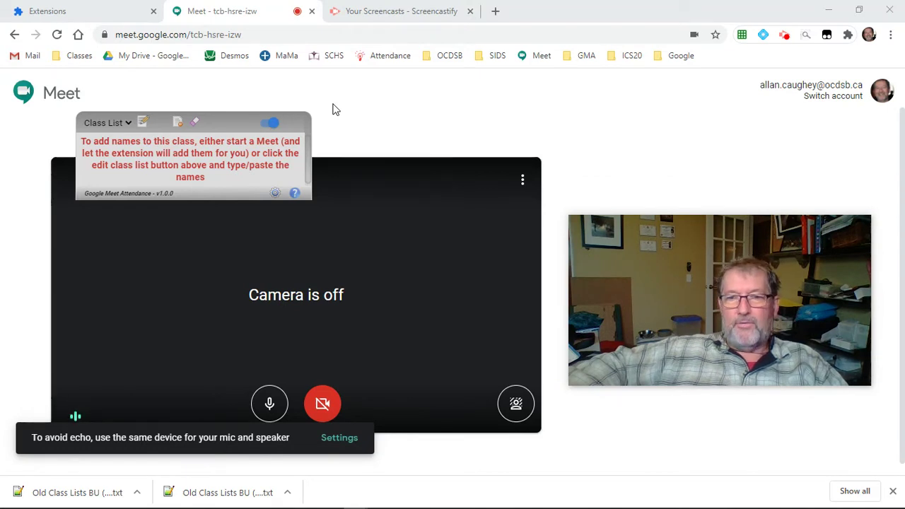
Look through the browser's installed extensions and check which Google Meet Attendance version is enabled.
{"action": "left_click", "coordinate": [92, 12]}
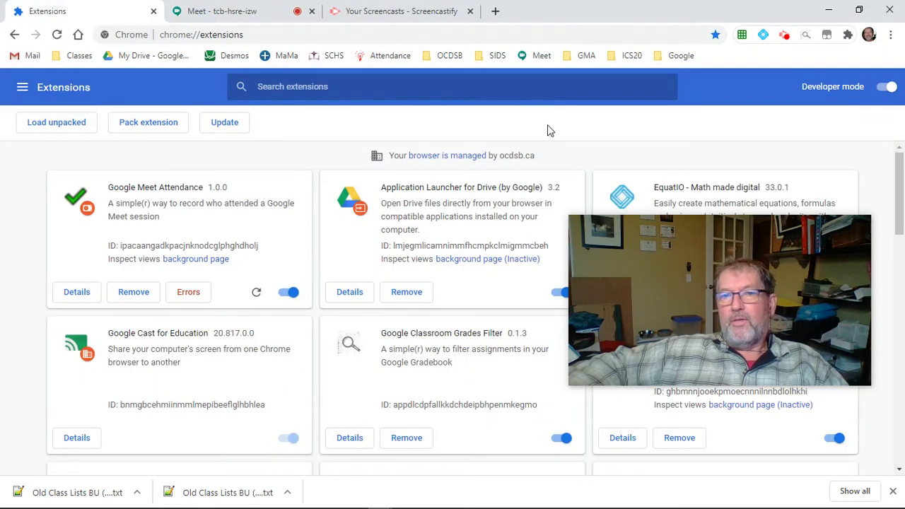
{"action": "left_click", "coordinate": [848, 34]}
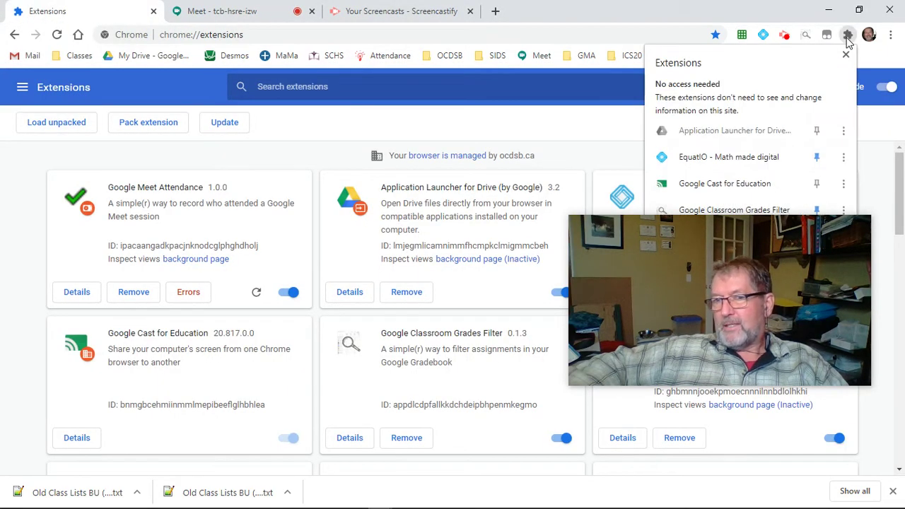
{"action": "left_click", "coordinate": [14, 27]}
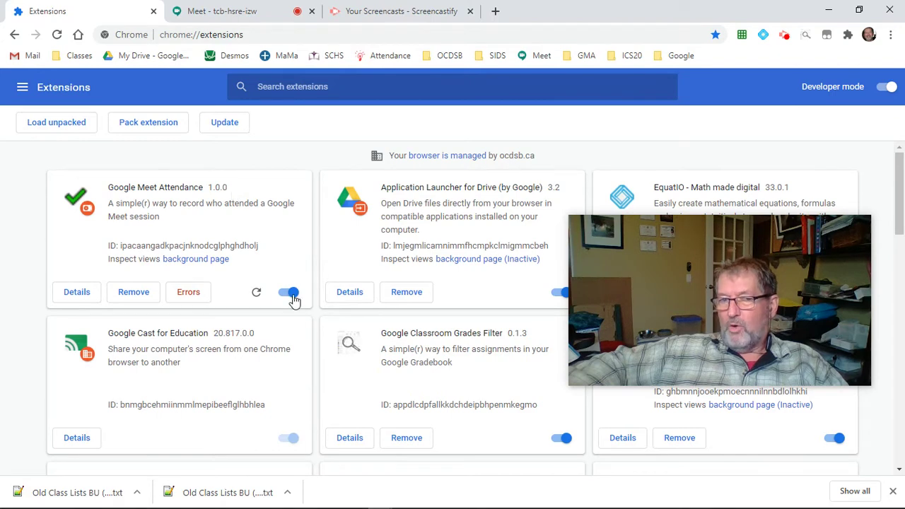
{"action": "scroll", "coordinate": [216, 277], "scroll_direction": "down", "scroll_amount": 3}
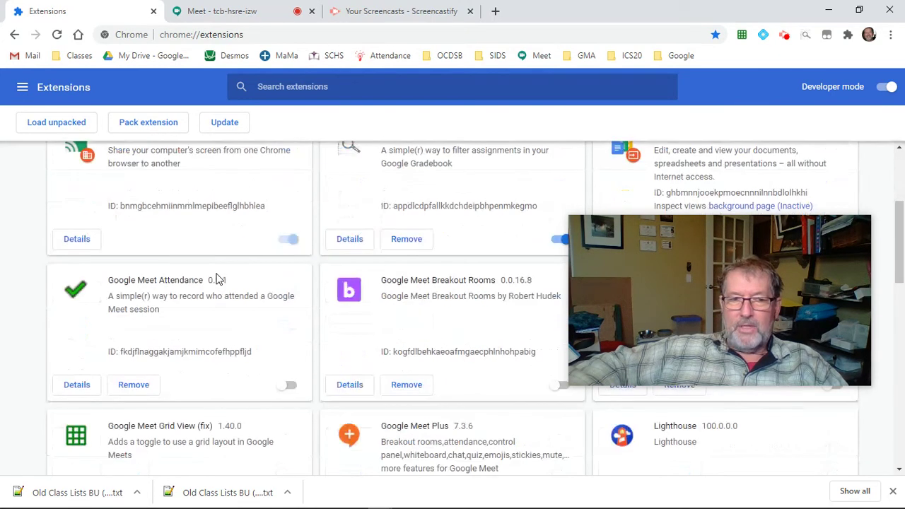
Return to the Meet page and add a class named "Class List" in the attendance extension.
{"action": "left_click", "coordinate": [226, 18]}
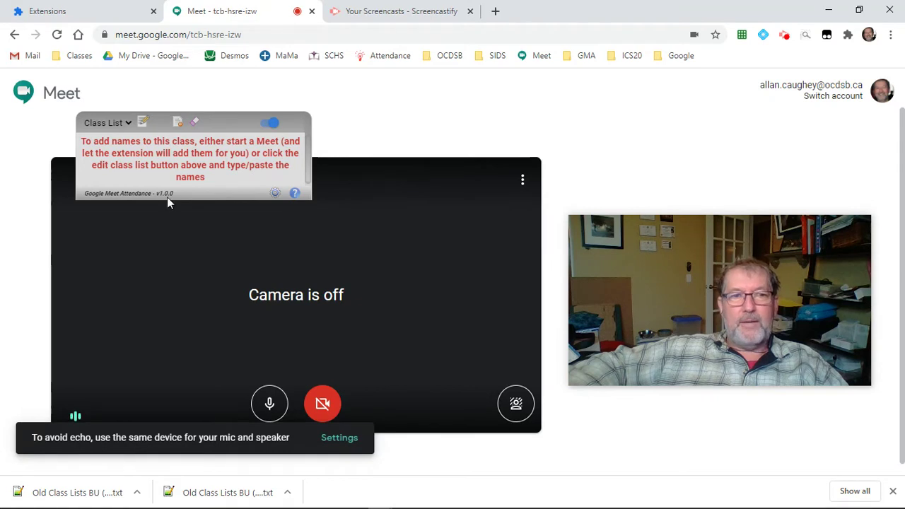
{"action": "left_click", "coordinate": [97, 124]}
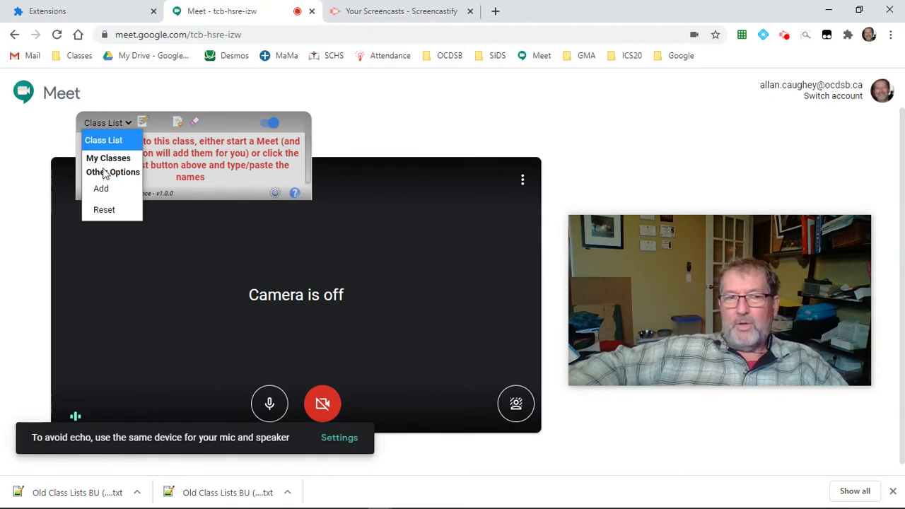
{"action": "left_click", "coordinate": [114, 189]}
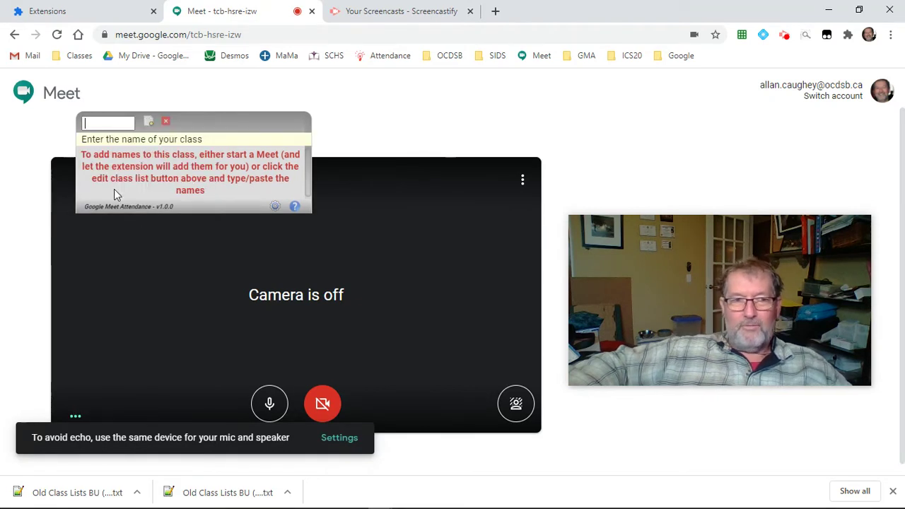
{"action": "type", "text": "c"}
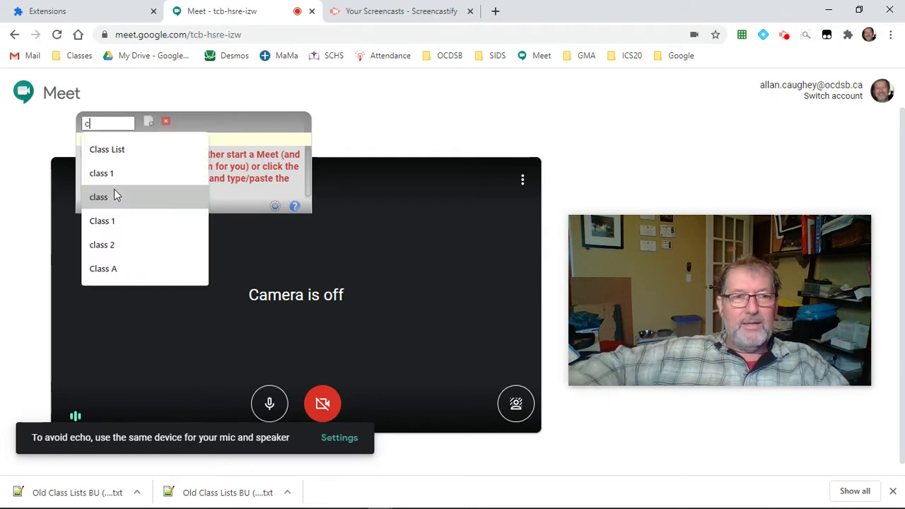
{"action": "left_click", "coordinate": [129, 157]}
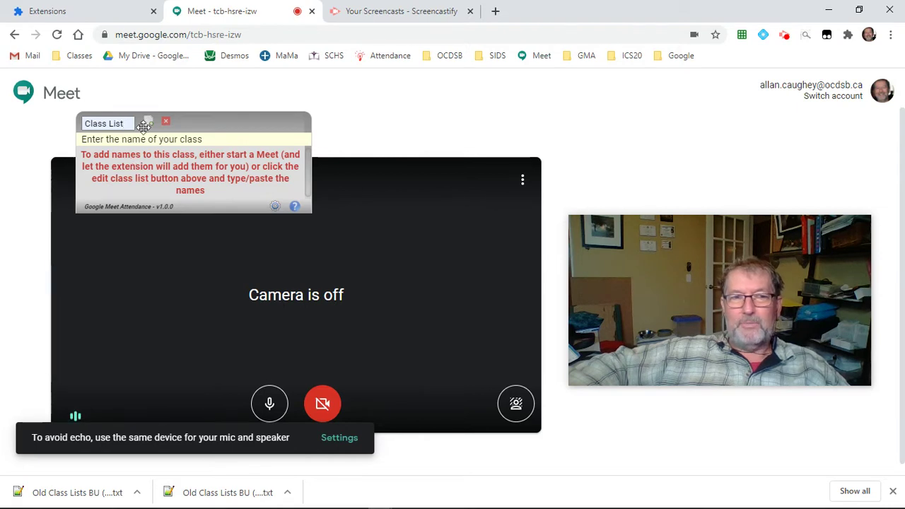
{"action": "left_click", "coordinate": [148, 125]}
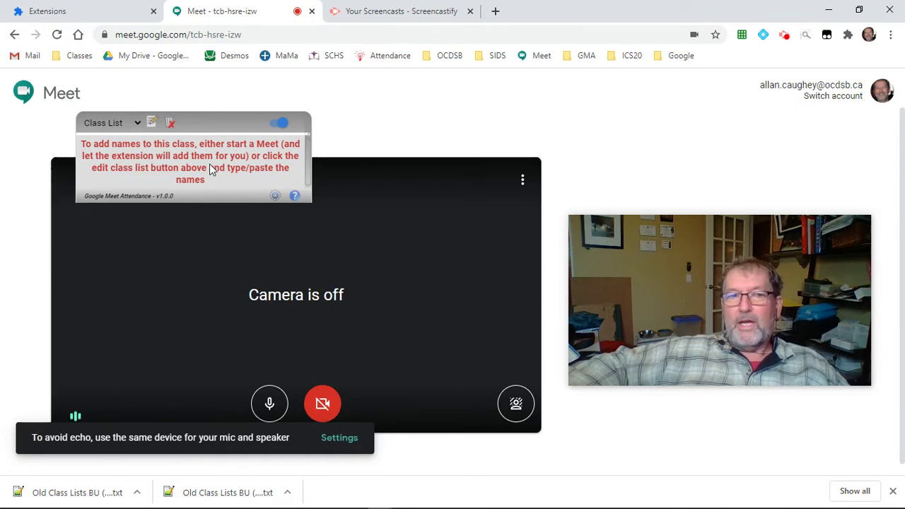
Enter A, B, C and D on separate lines as the students of the class list.
{"action": "left_click", "coordinate": [153, 125]}
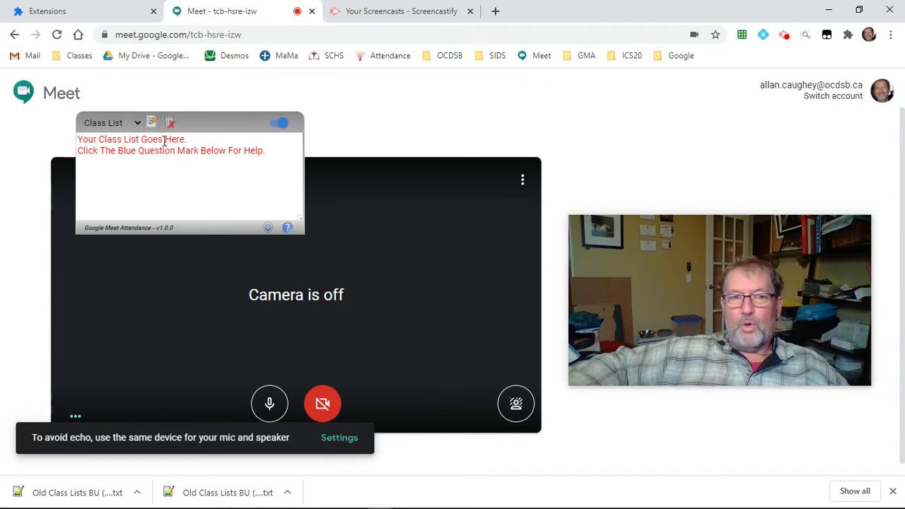
{"action": "left_click", "coordinate": [163, 142]}
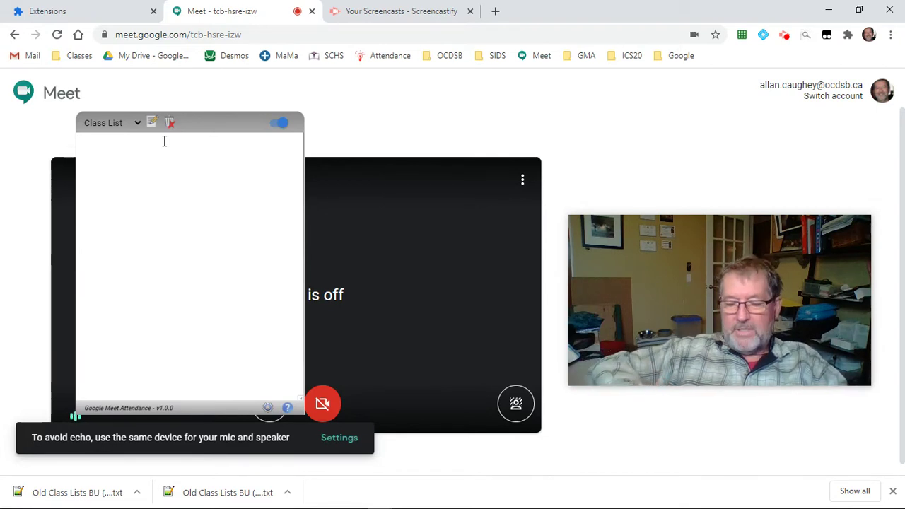
{"action": "type", "text": "A"}
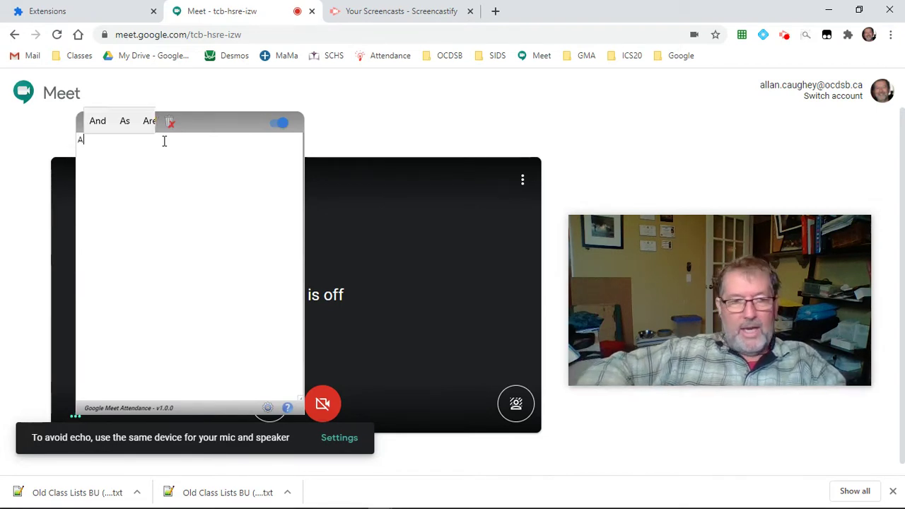
{"action": "key", "text": "Return"}
{"action": "type", "text": "B"}
{"action": "key", "text": "Return"}
{"action": "type", "text": "C"}
{"action": "key", "text": "Return"}
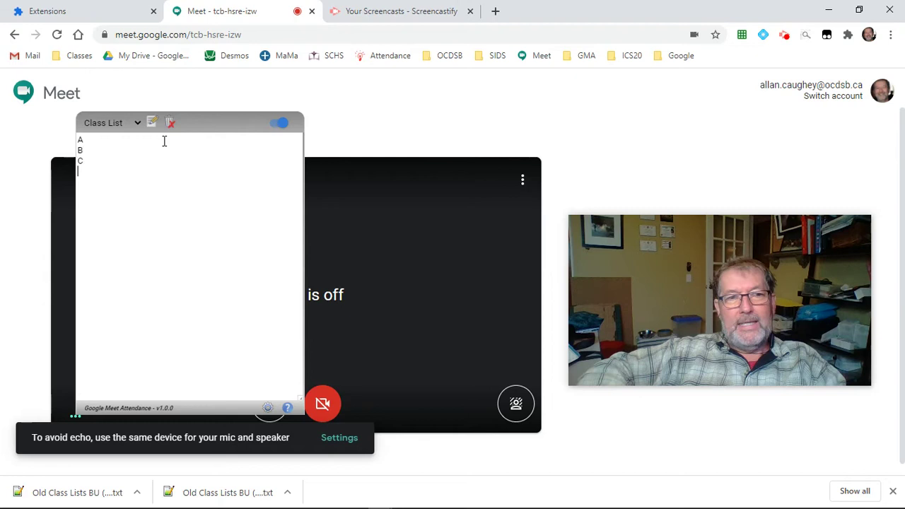
{"action": "type", "text": "D"}
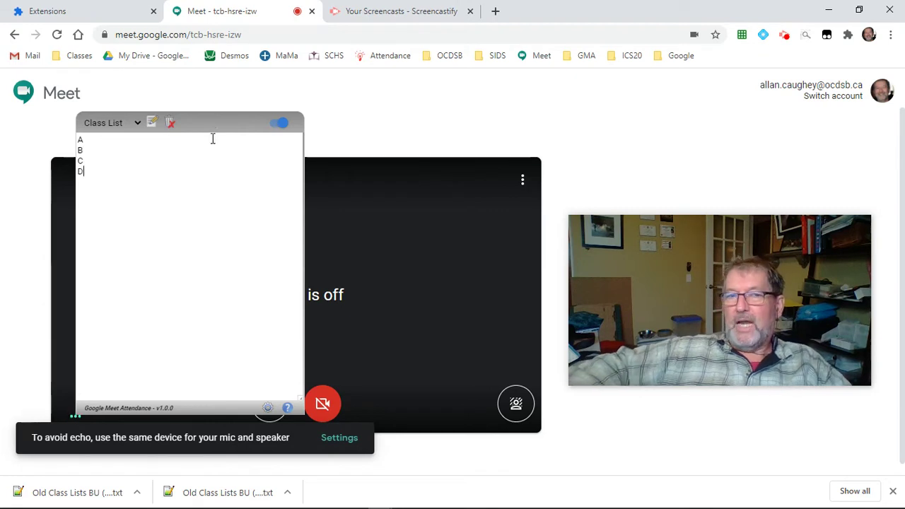
{"action": "left_click", "coordinate": [376, 123]}
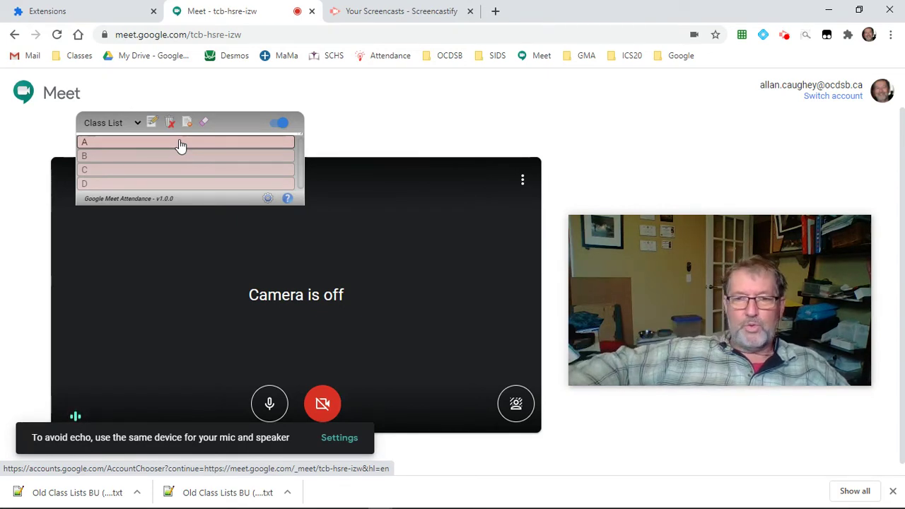
Fill in the display name and e-mail address for student A and save the changes.
{"action": "left_click", "coordinate": [105, 142]}
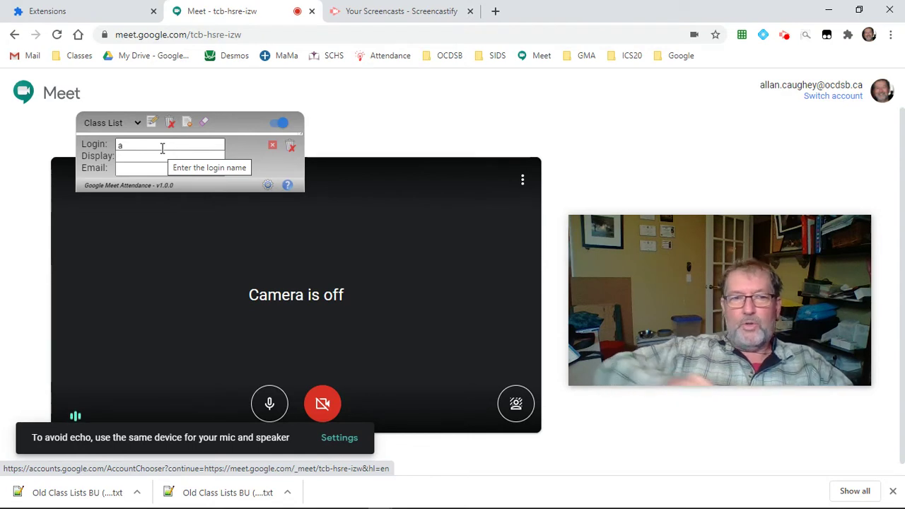
{"action": "left_click", "coordinate": [122, 145]}
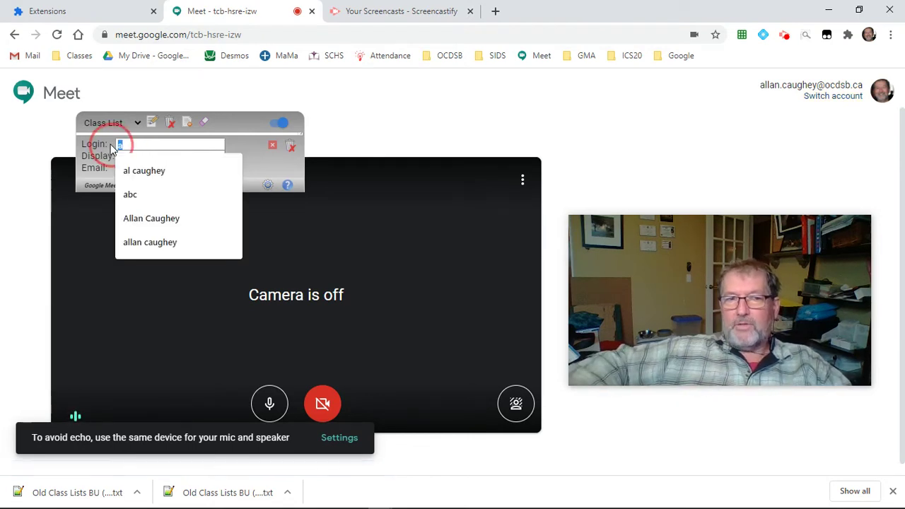
{"action": "left_click", "coordinate": [246, 149]}
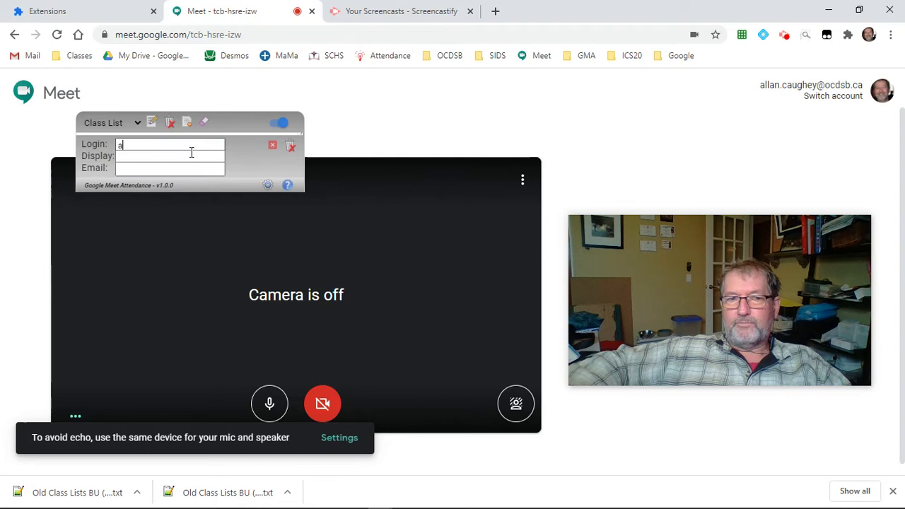
{"action": "left_click", "coordinate": [194, 156]}
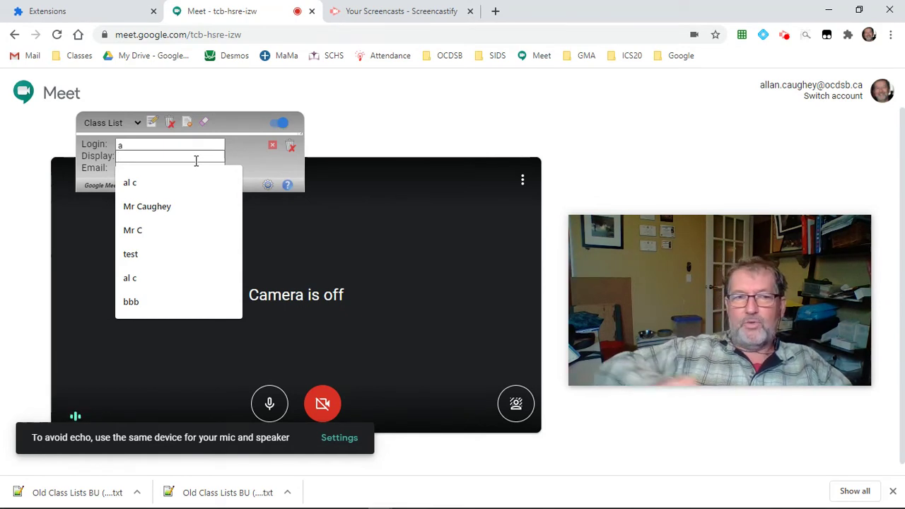
{"action": "left_click", "coordinate": [160, 187]}
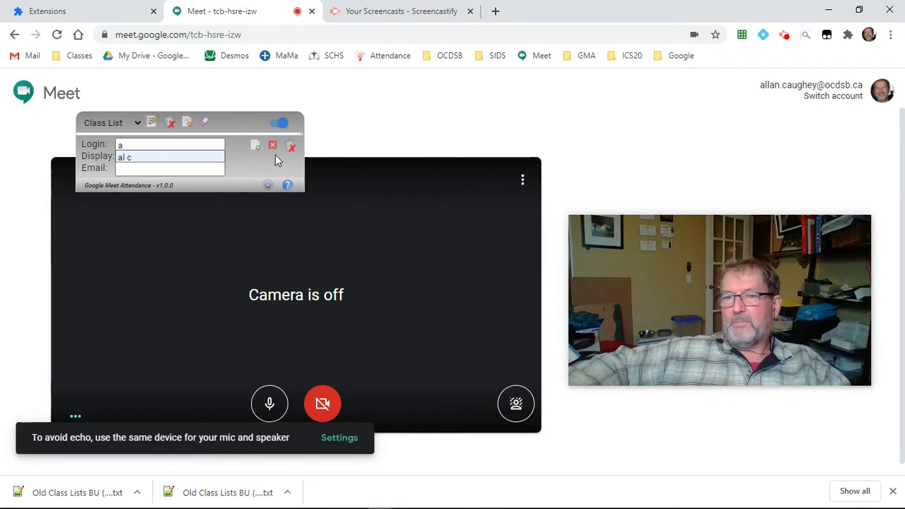
{"action": "left_click", "coordinate": [233, 161]}
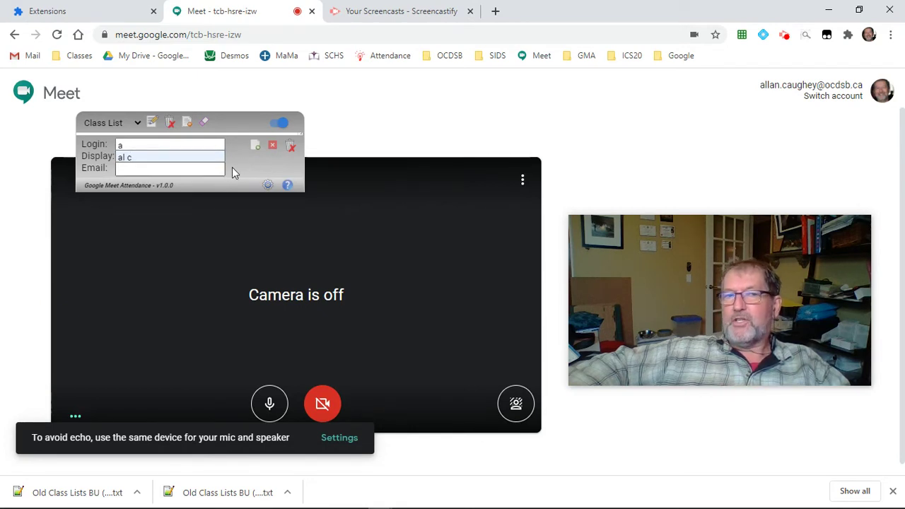
{"action": "left_click", "coordinate": [198, 167]}
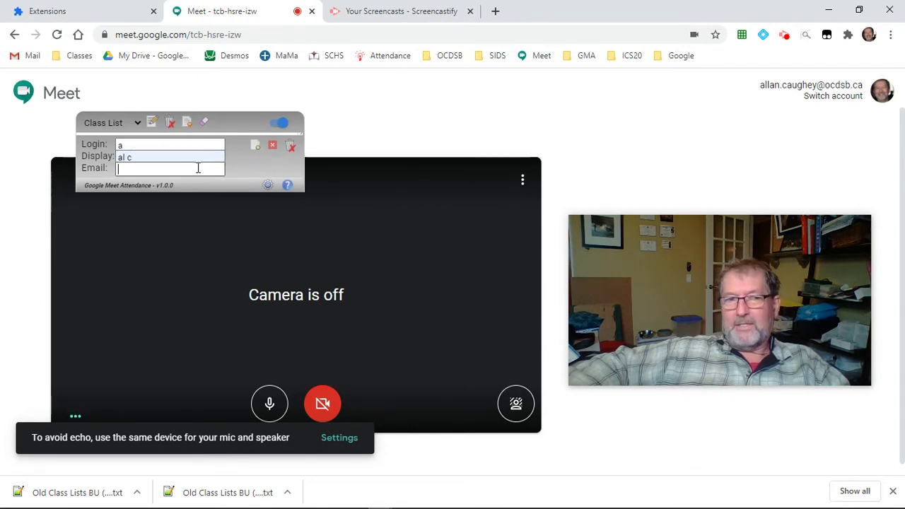
{"action": "left_click", "coordinate": [196, 167]}
{"action": "left_click", "coordinate": [179, 218]}
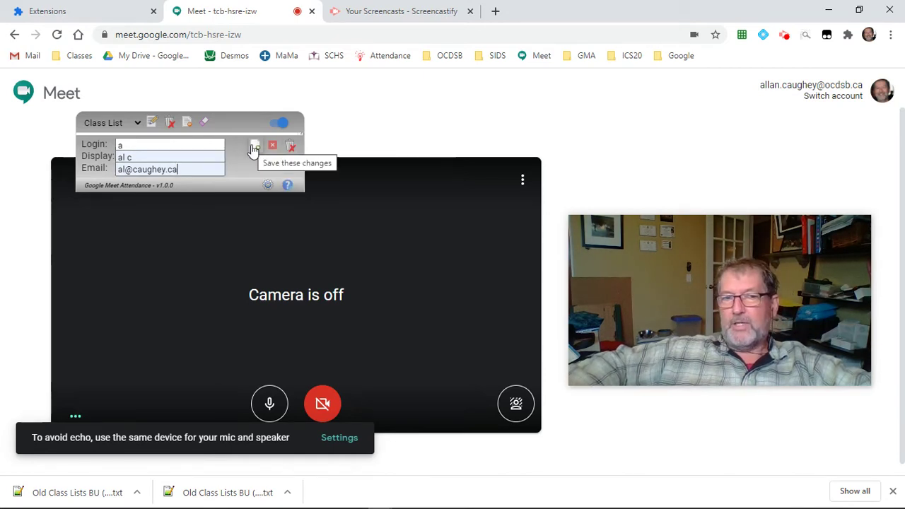
{"action": "left_click", "coordinate": [253, 148]}
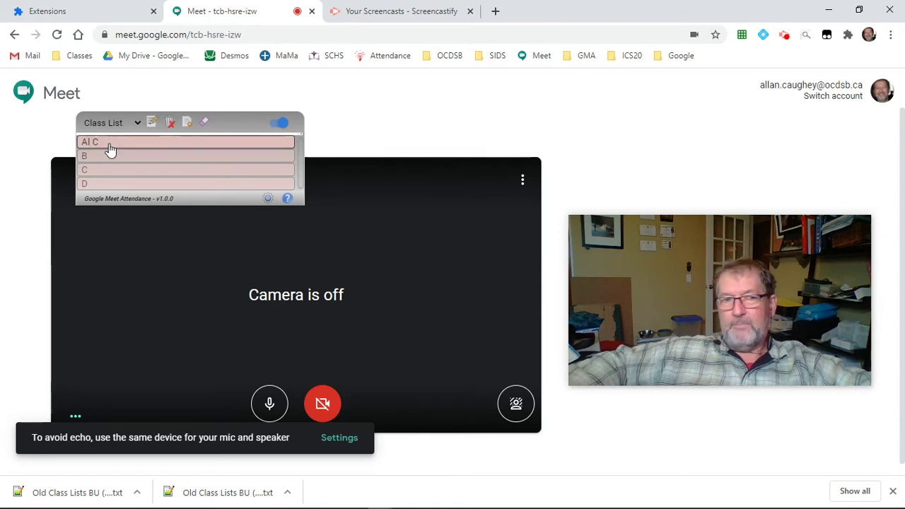
Review the first student's saved details and how the entry is written in the editable class list text.
{"action": "left_click", "coordinate": [109, 146]}
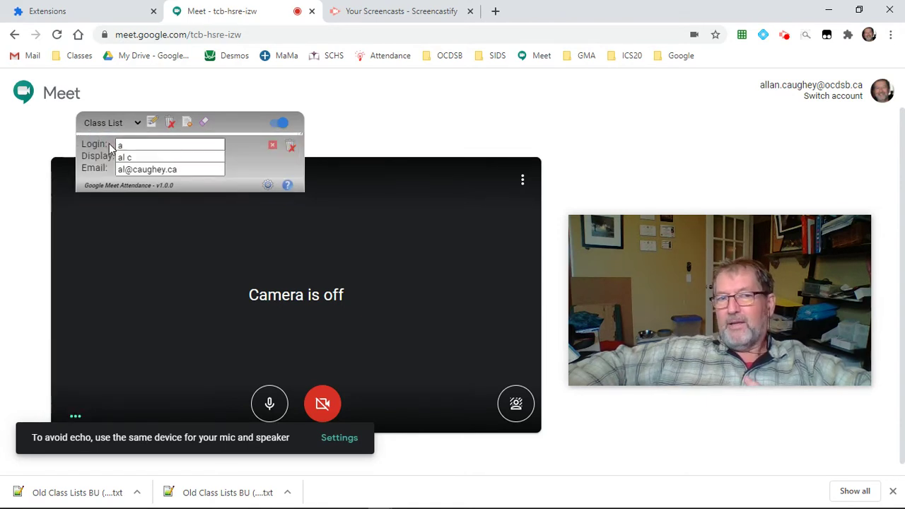
{"action": "left_click", "coordinate": [272, 147]}
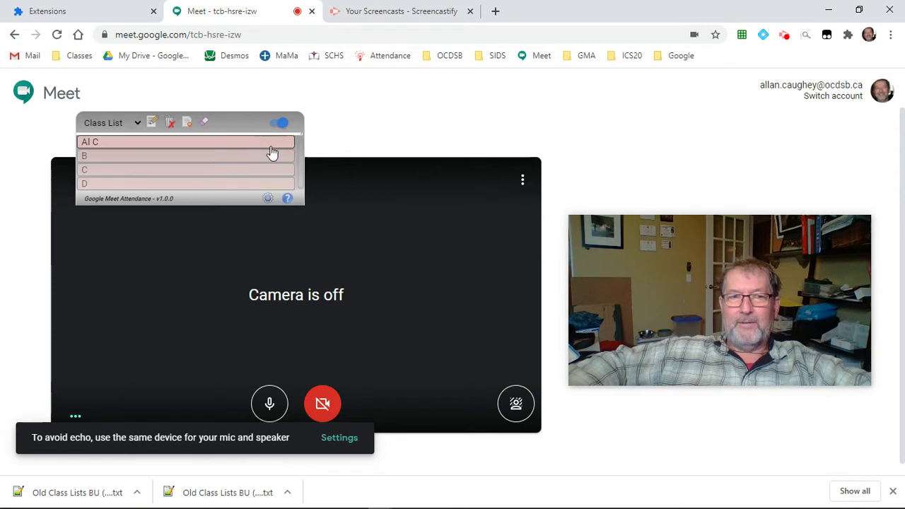
{"action": "left_click", "coordinate": [152, 128]}
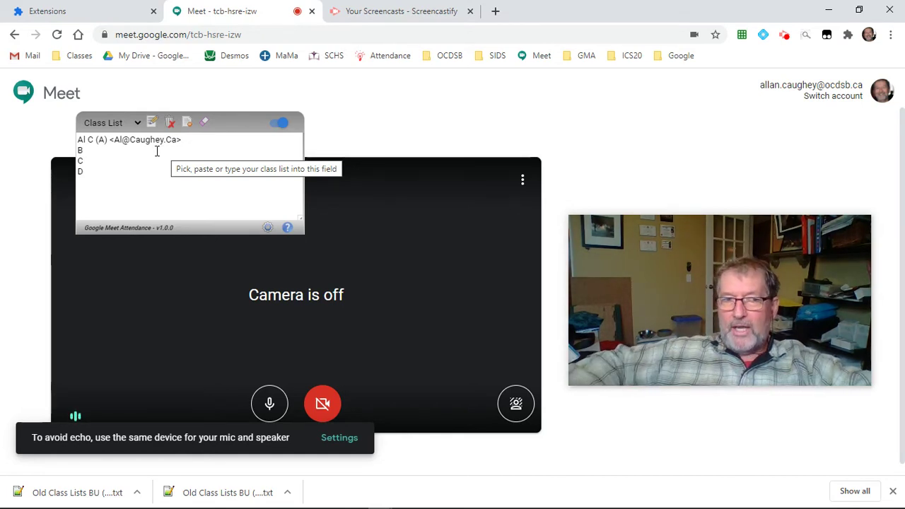
{"action": "left_click", "coordinate": [135, 148]}
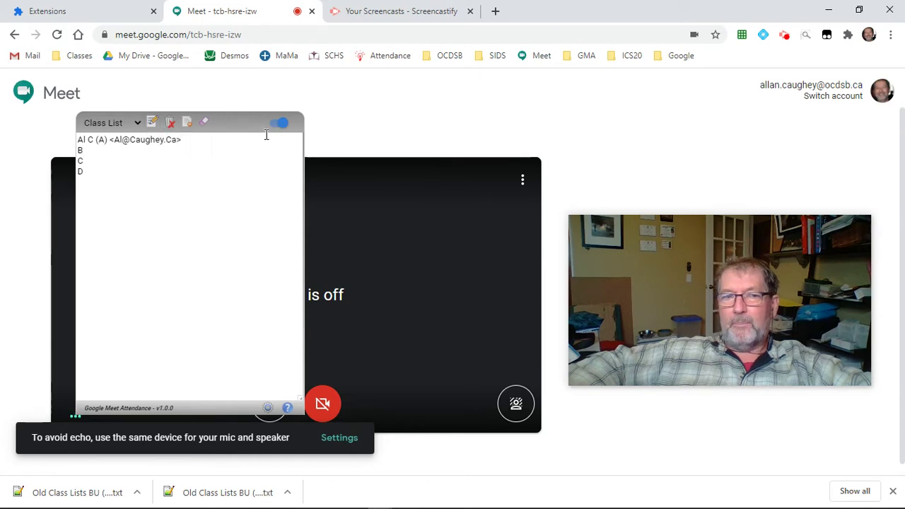
{"action": "left_click", "coordinate": [325, 137]}
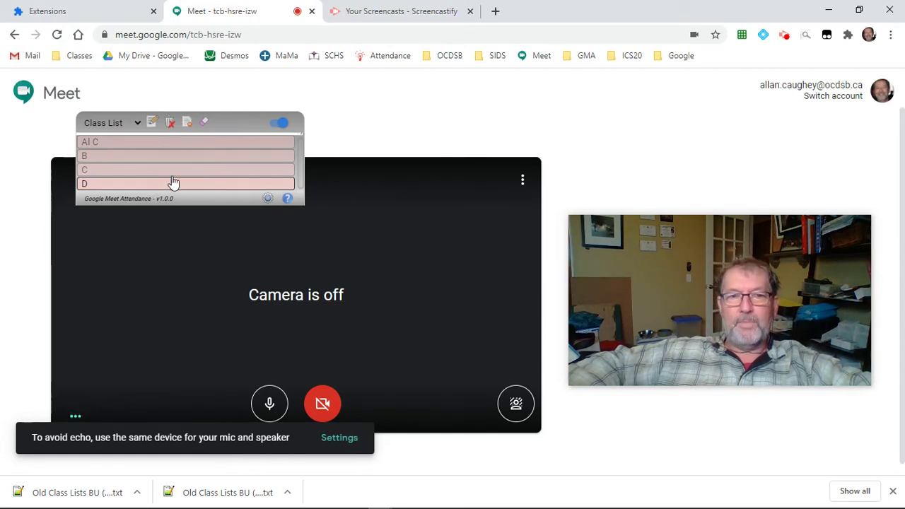
Set the attendance extension to generate both report types and to auto-save the files.
{"action": "left_click", "coordinate": [268, 199]}
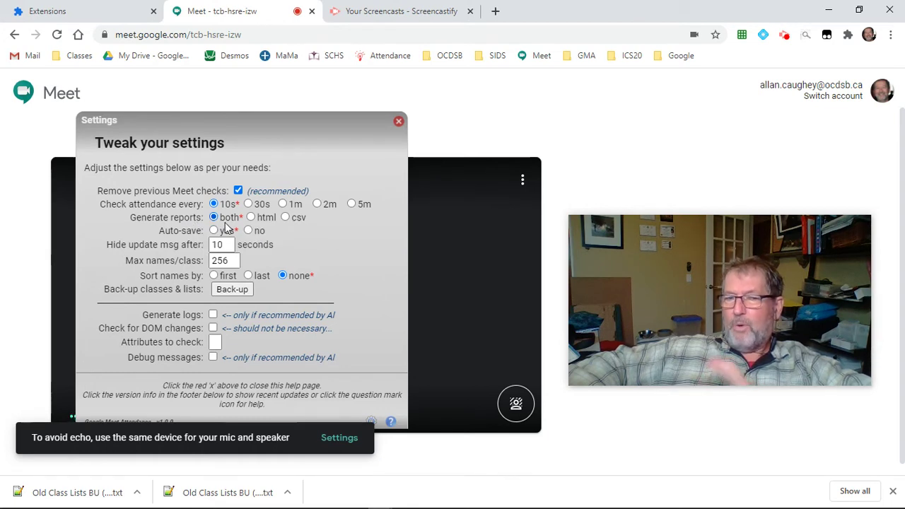
{"action": "left_click", "coordinate": [261, 221]}
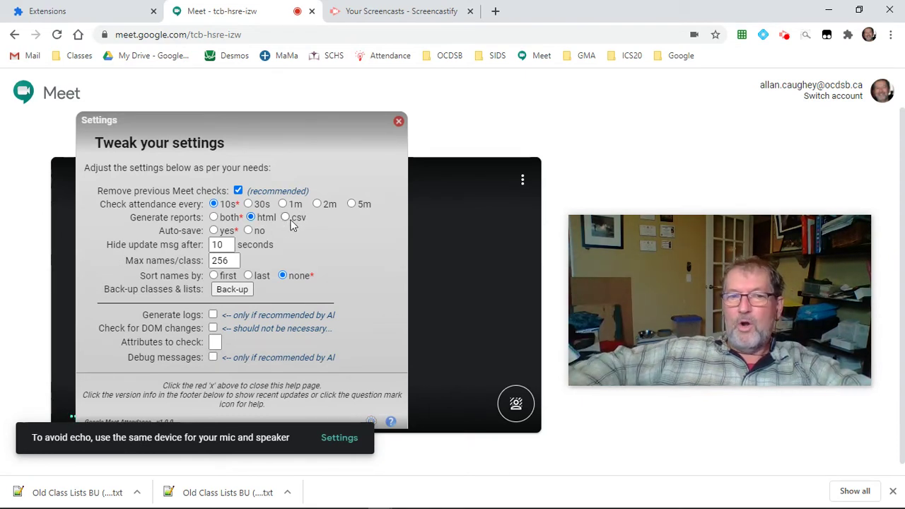
{"action": "left_click", "coordinate": [293, 218]}
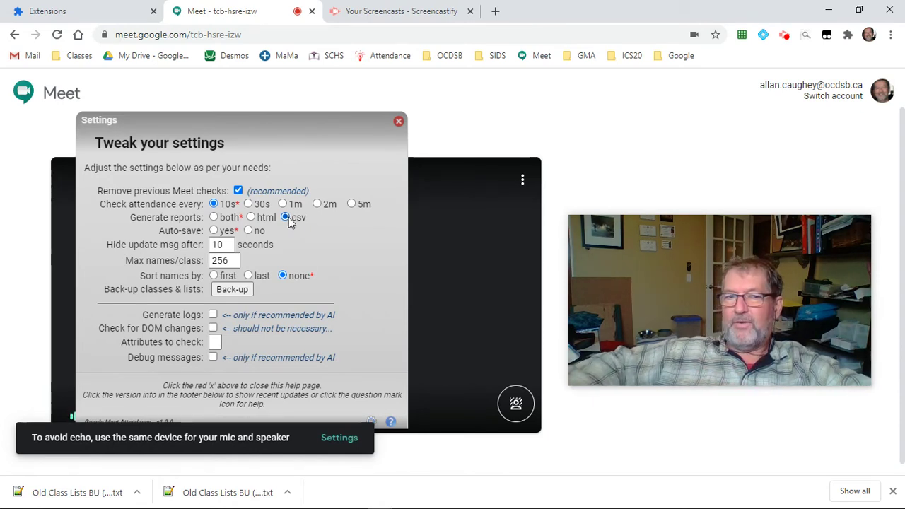
{"action": "left_click", "coordinate": [244, 221]}
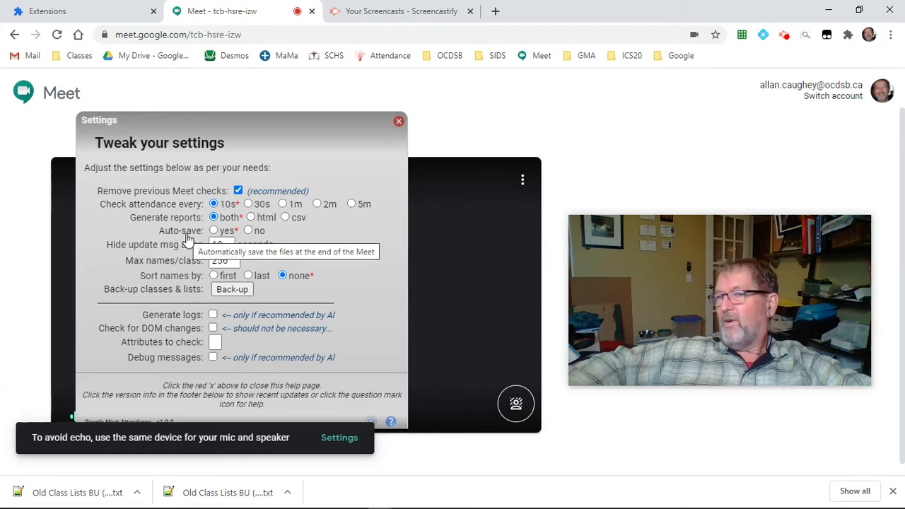
{"action": "left_click", "coordinate": [214, 229]}
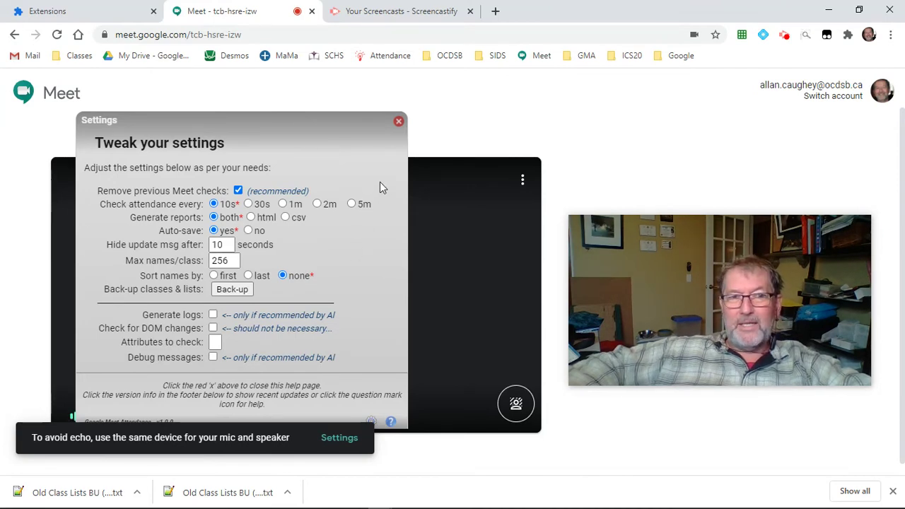
Close the attendance settings and look over the class options for selecting, adding and resetting classes.
{"action": "left_click", "coordinate": [398, 124]}
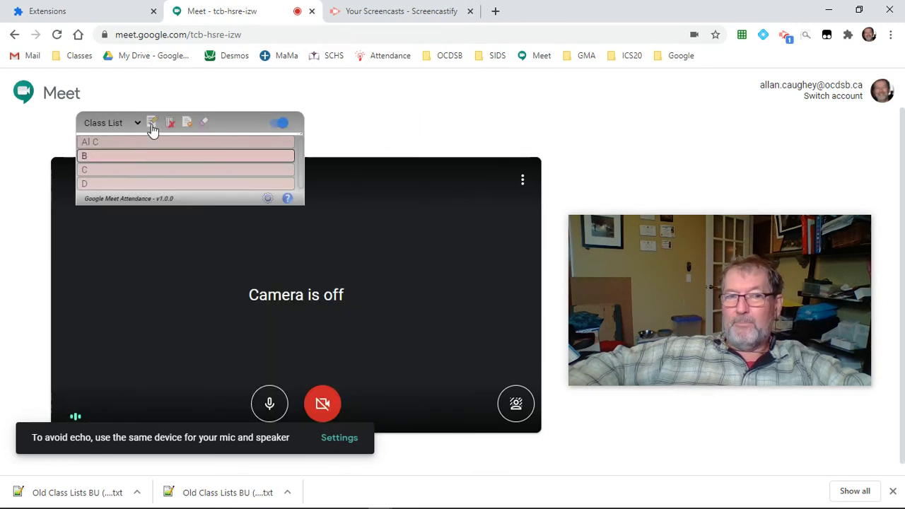
{"action": "mouse_move", "coordinate": [595, 268]}
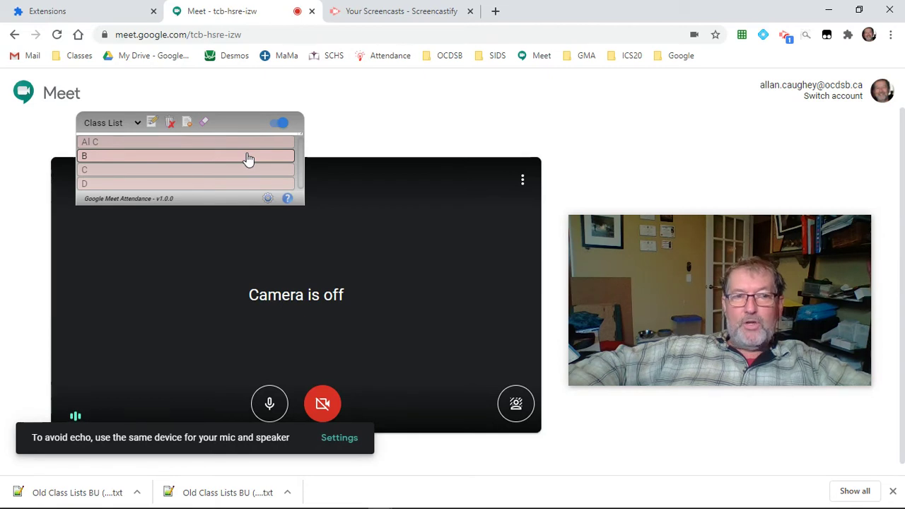
{"action": "left_click", "coordinate": [107, 128]}
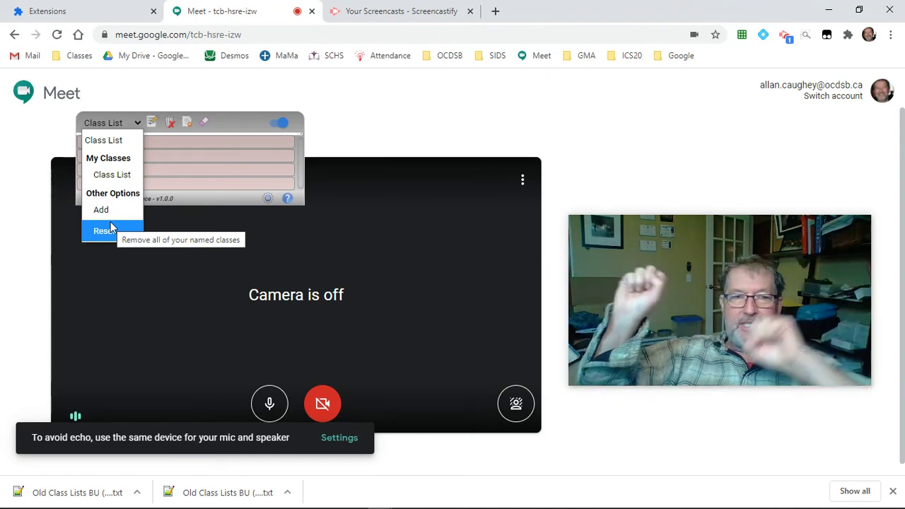
Check the Google Meet Attendance entries among the browser's installed extensions, and return to the Meet page.
{"action": "left_click", "coordinate": [64, 13]}
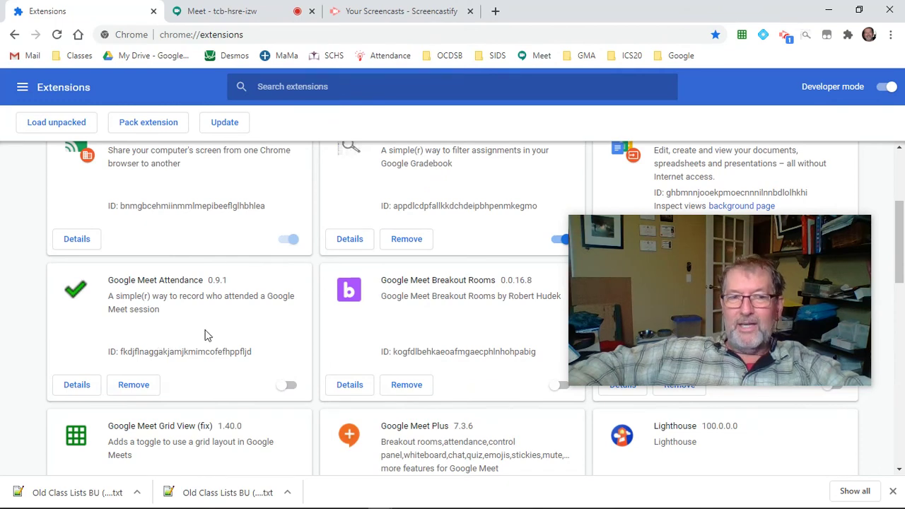
{"action": "scroll", "coordinate": [244, 311], "scroll_direction": "up", "scroll_amount": 3}
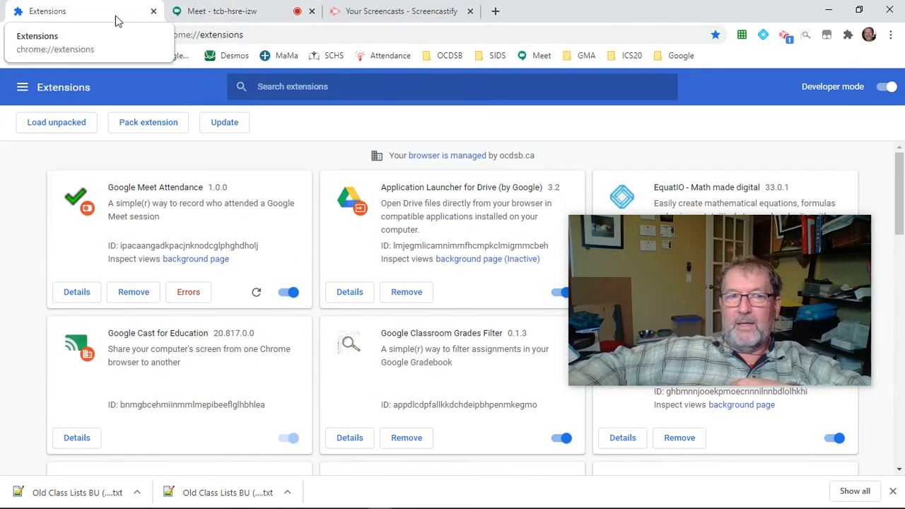
{"action": "left_click", "coordinate": [212, 11]}
Review the attendance extension's Getting Started help and its settings, closing each one after viewing.
{"action": "left_click", "coordinate": [287, 198]}
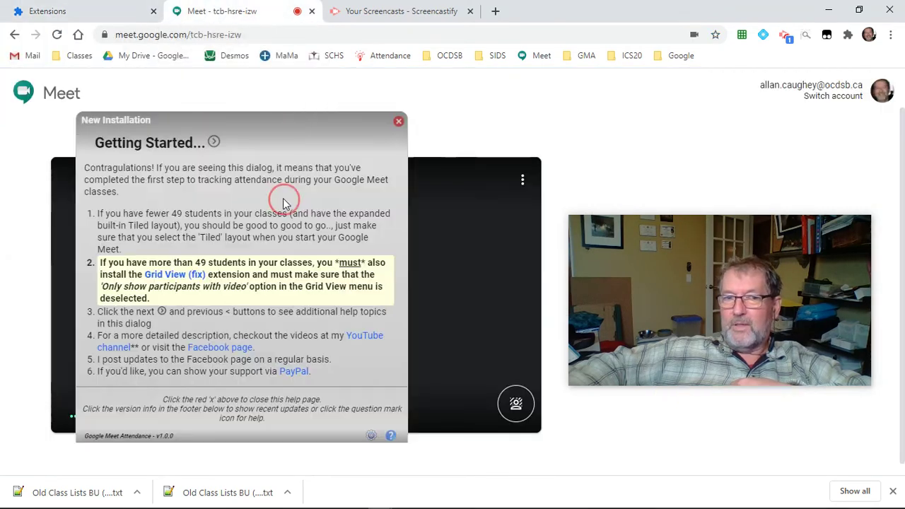
{"action": "left_click", "coordinate": [397, 119]}
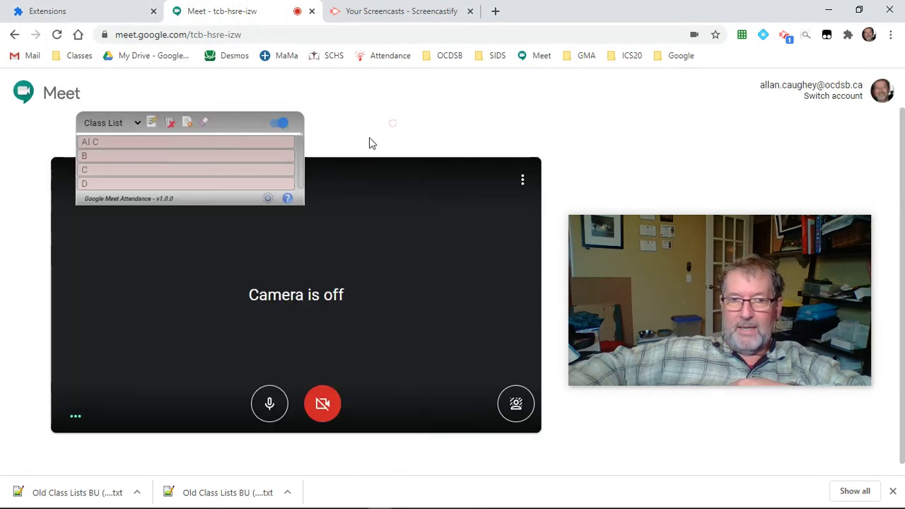
{"action": "left_click", "coordinate": [266, 200]}
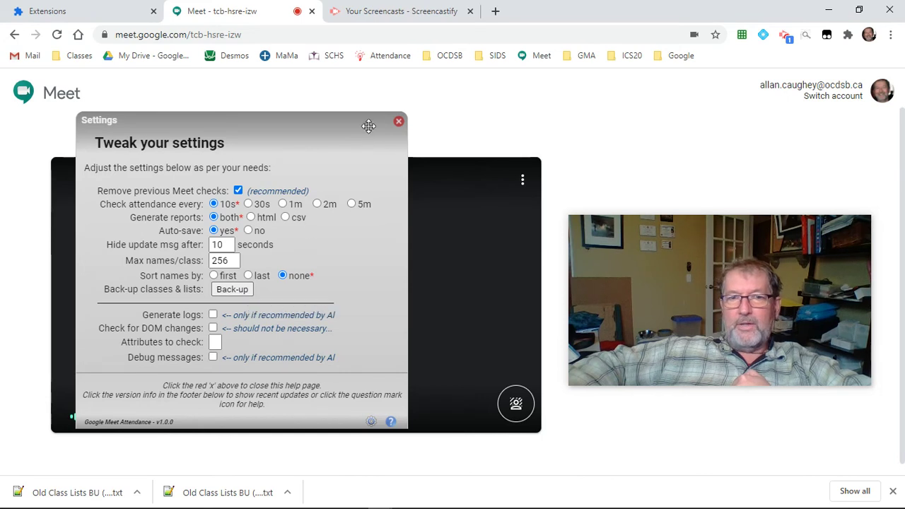
{"action": "left_click", "coordinate": [398, 122]}
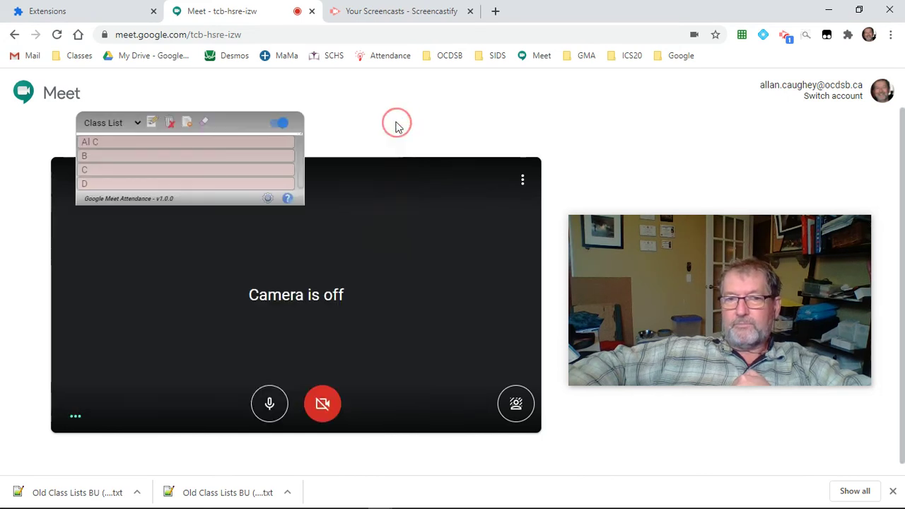